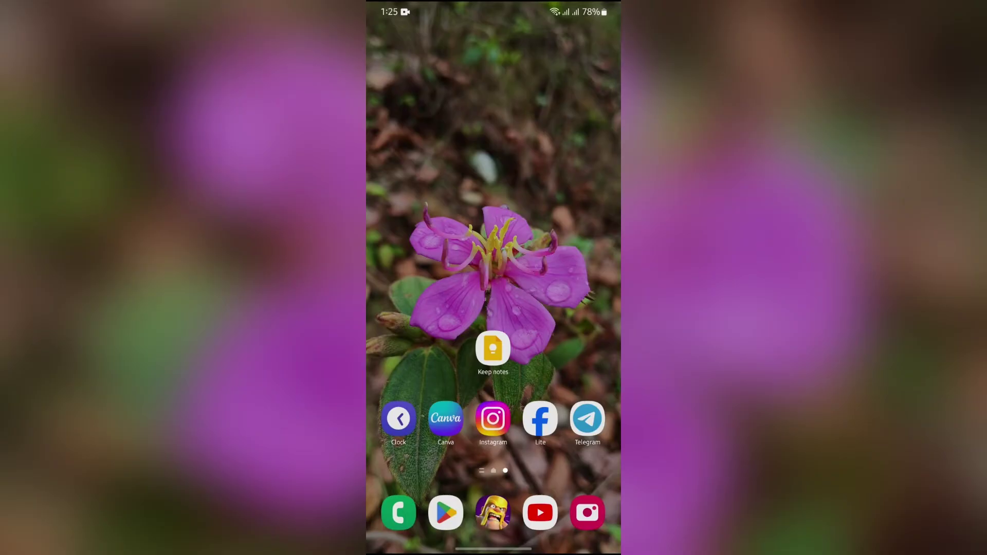
- Launch Google Keep and open the 'Demo for import' note
{"action": "left_click", "coordinate": [493, 349]}
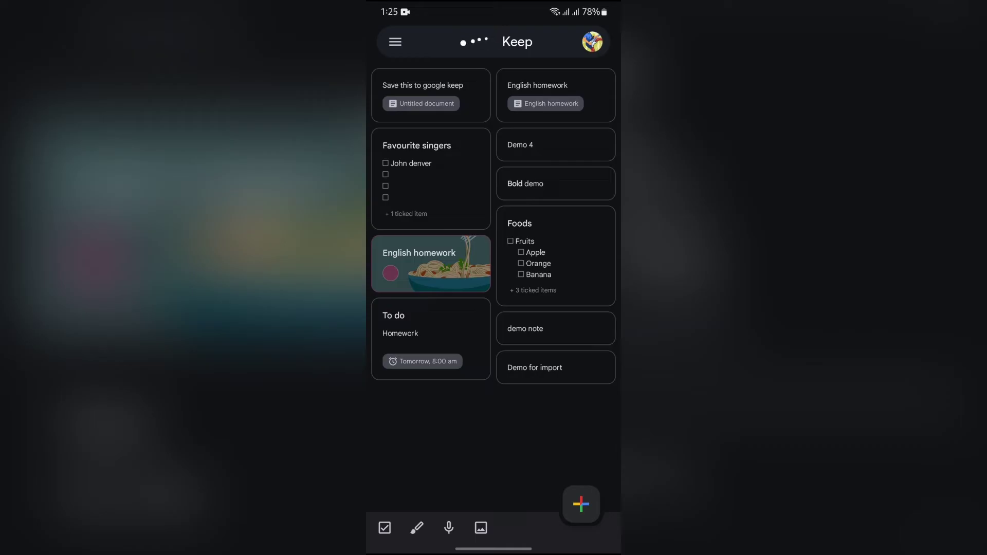
{"action": "left_click", "coordinate": [556, 367]}
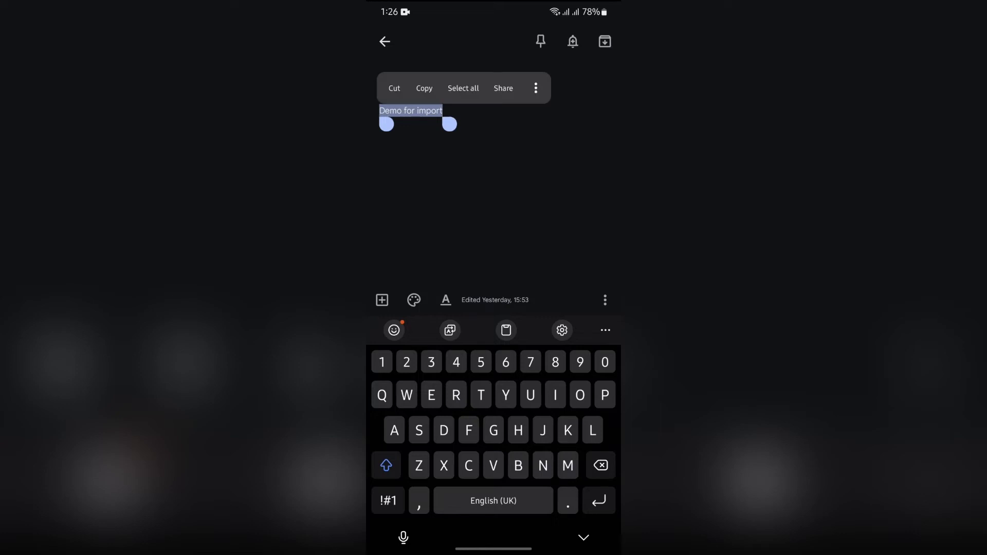
- Show the H1/H2/B/I/U text formatting options for the note
{"action": "left_click", "coordinate": [445, 299]}
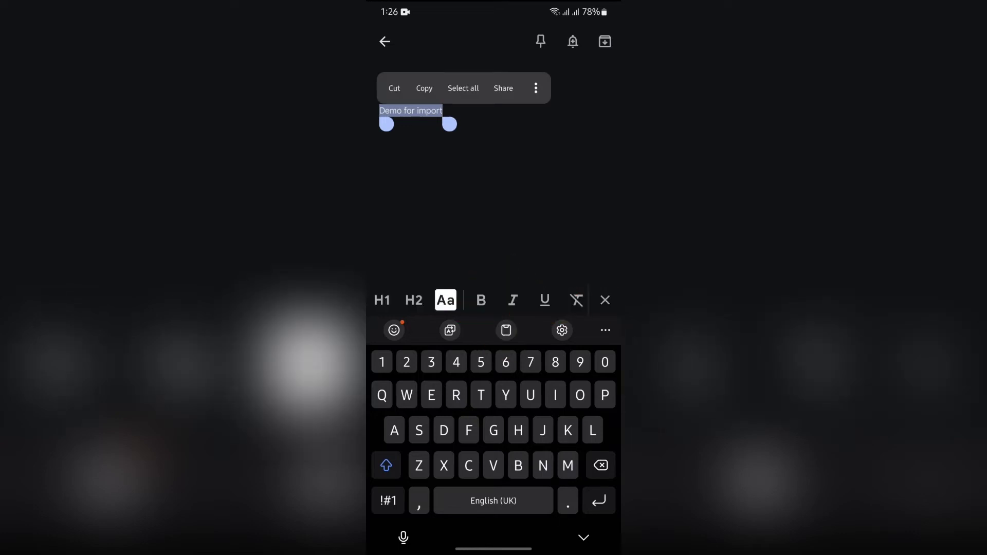